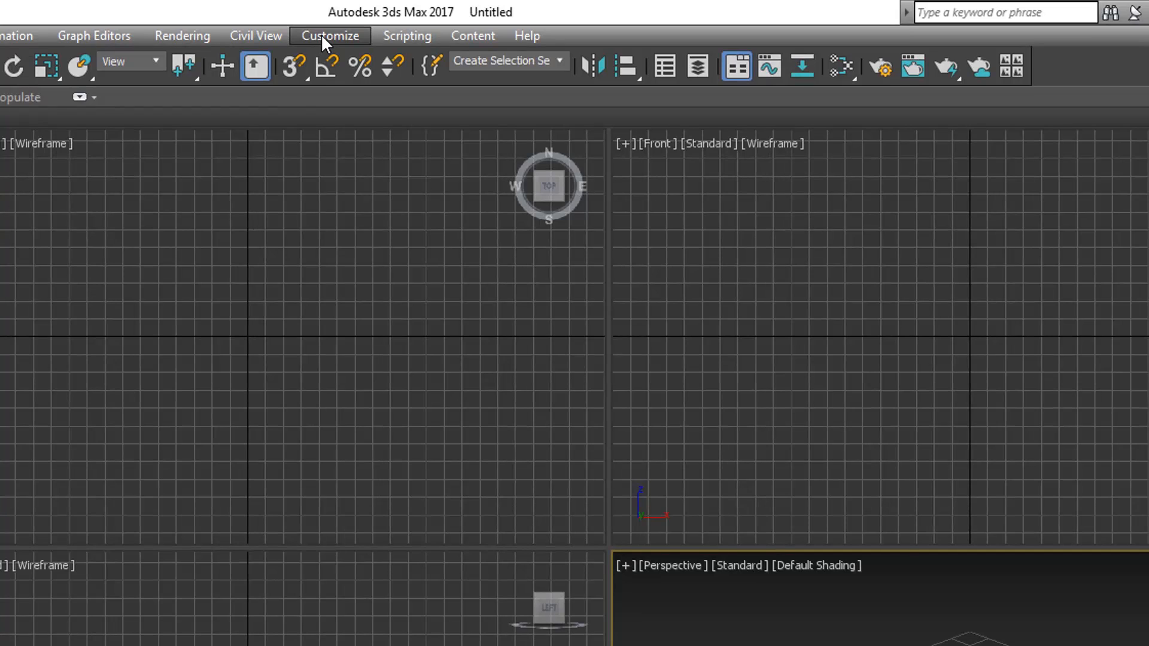
# Step: Open the general preferences and set the Scene Undo levels to 30
pyautogui.click(320, 33)
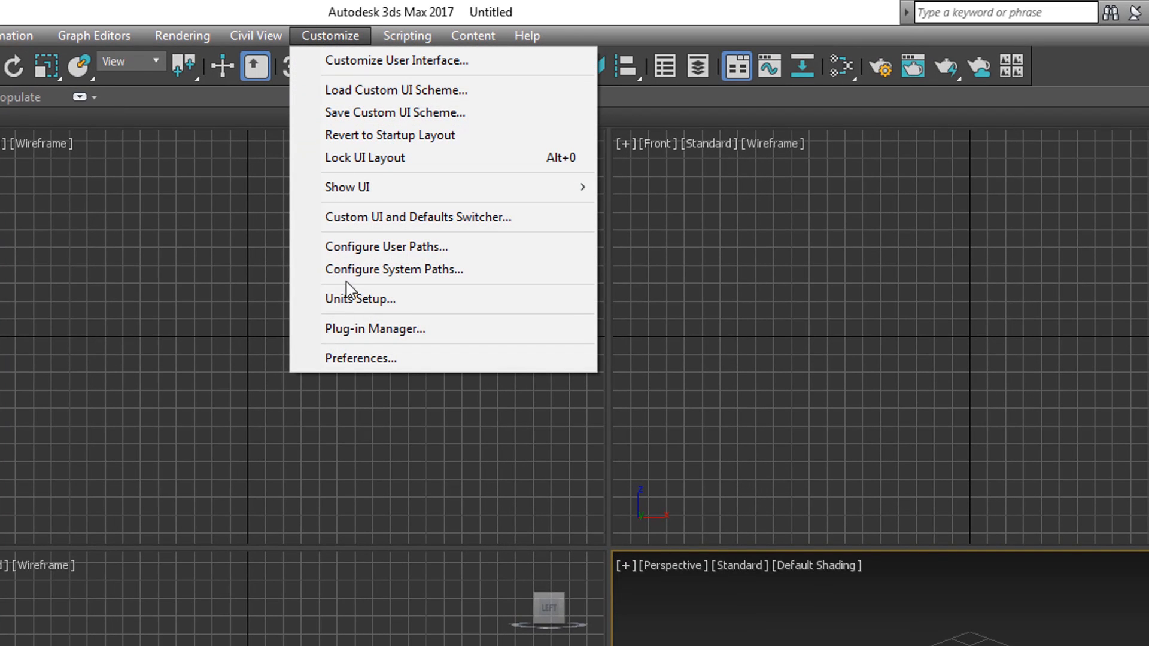
pyautogui.click(404, 359)
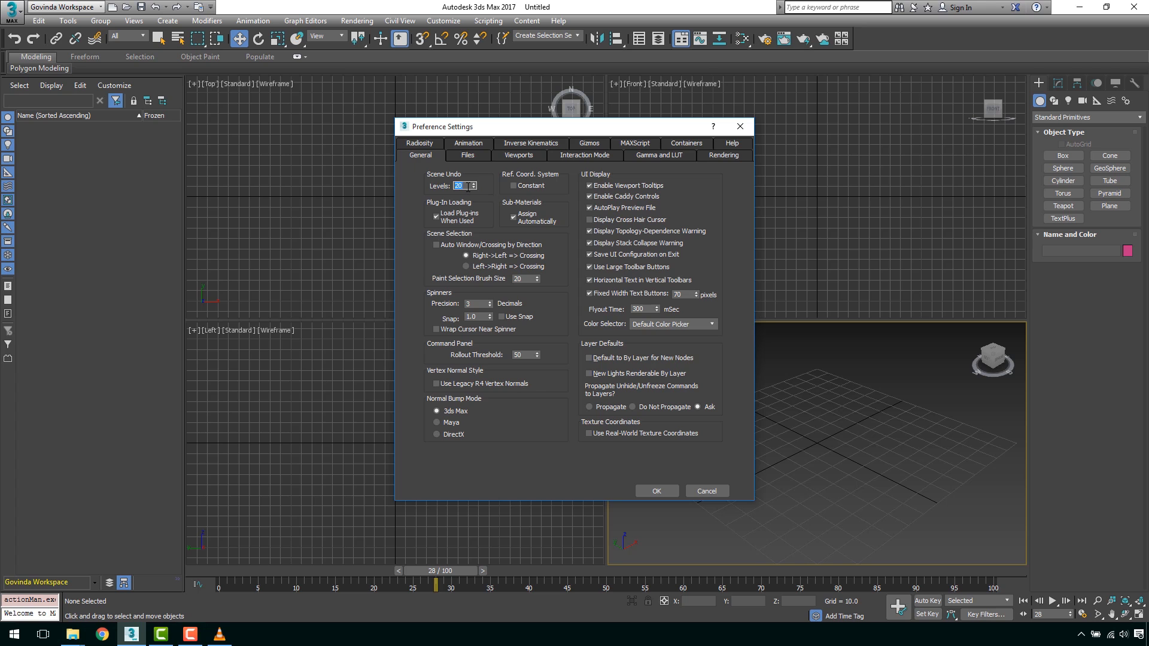
pyautogui.write('500')
pyautogui.press('Return')
pyautogui.write('20')
pyautogui.press('Return')
pyautogui.write('30')
pyautogui.click(560, 255)
# Step: Review the auto backup file count, interval and file name in the Files preferences
pyautogui.click(468, 155)
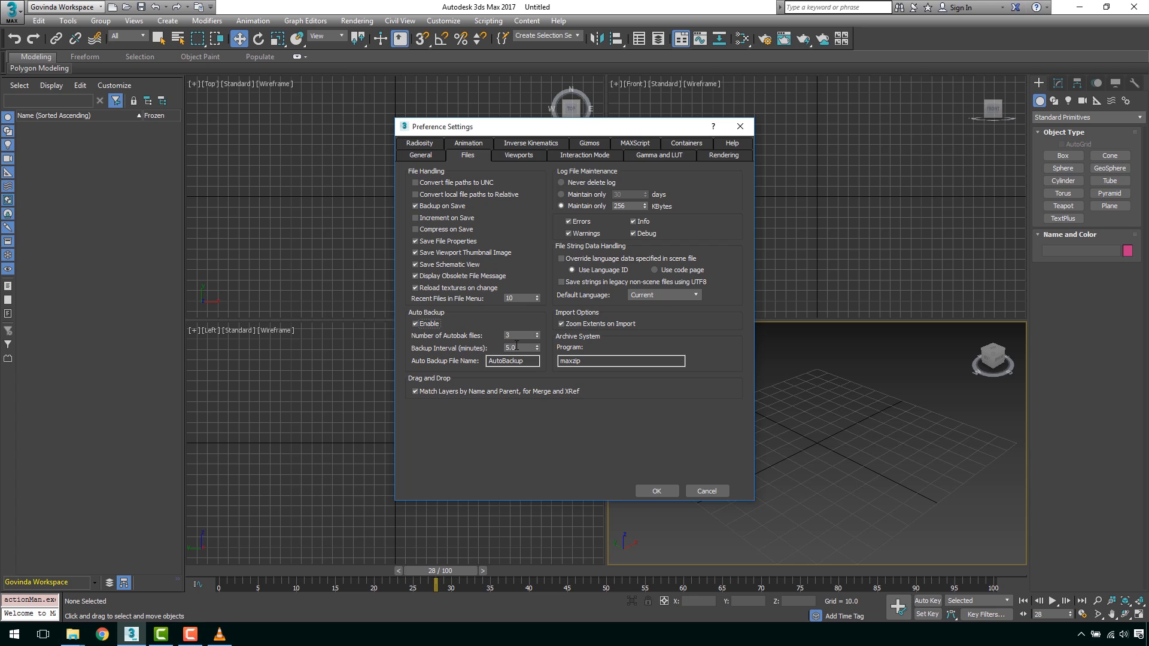
pyautogui.moveTo(516, 347); pyautogui.dragTo(472, 346)
pyautogui.moveTo(526, 364); pyautogui.dragTo(488, 362)
pyautogui.click(520, 350)
pyautogui.click(522, 336)
pyautogui.click(523, 347)
pyautogui.press('Tab')
pyautogui.write('FASDLKJfklasd')
pyautogui.press('BackSpace')
pyautogui.press('BackSpace')
pyautogui.press('BackSpace')
pyautogui.press('BackSpace')
pyautogui.press('BackSpace')
pyautogui.press('BackSpace')
pyautogui.press('BackSpace')
pyautogui.press('BackSpace')
pyautogui.press('BackSpace')
pyautogui.press('BackSpace')
pyautogui.press('BackSpace')
# Step: Try GovBackup as the auto backup file name and replace it with Autobackup
pyautogui.write('GovBackup')
pyautogui.press('BackSpace')
pyautogui.press('BackSpace')
pyautogui.press('BackSpace')
pyautogui.press('BackSpace')
pyautogui.press('BackSpace')
pyautogui.press('BackSpace')
pyautogui.press('BackSpace')
pyautogui.press('BackSpace')
pyautogui.press('BackSpace')
pyautogui.write('Autobackup')
# Step: Switch to File Explorer, open the 3dsMax folder in Documents, and widen its Name column
pyautogui.press('super+e')
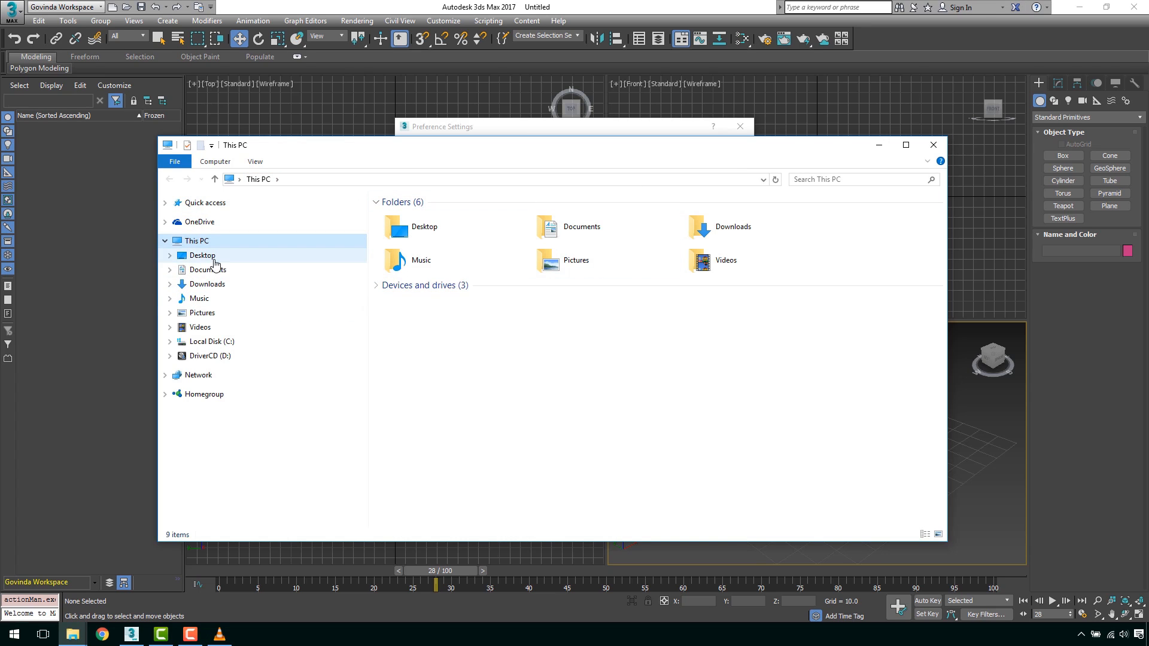
pyautogui.doubleClick(592, 228)
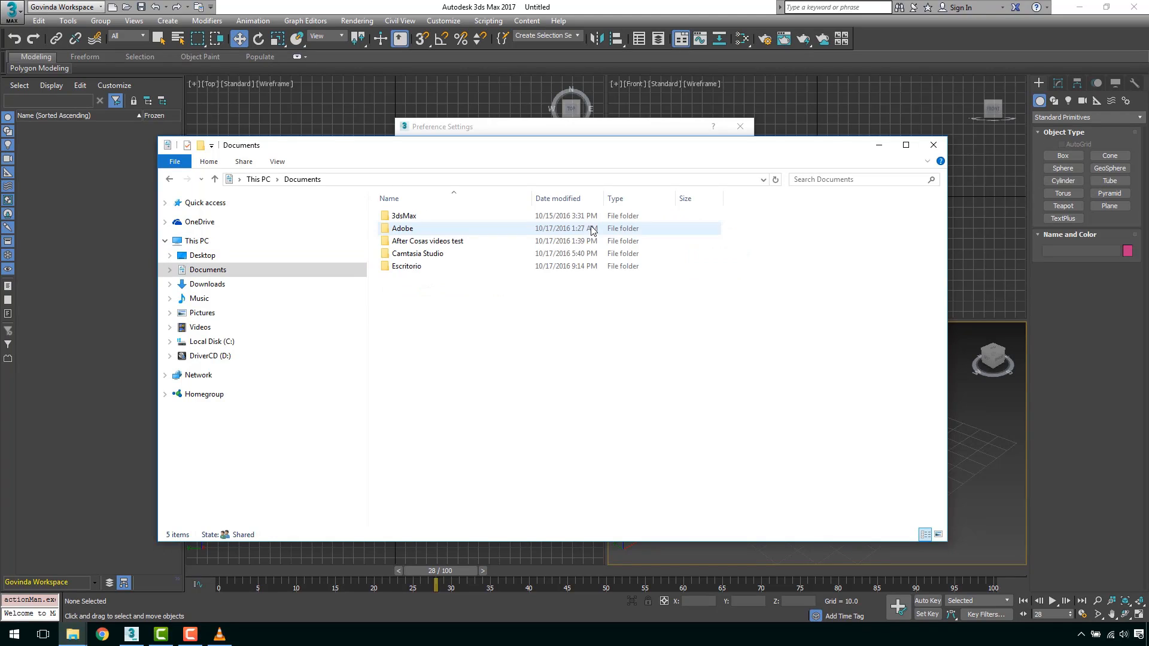
pyautogui.doubleClick(405, 220)
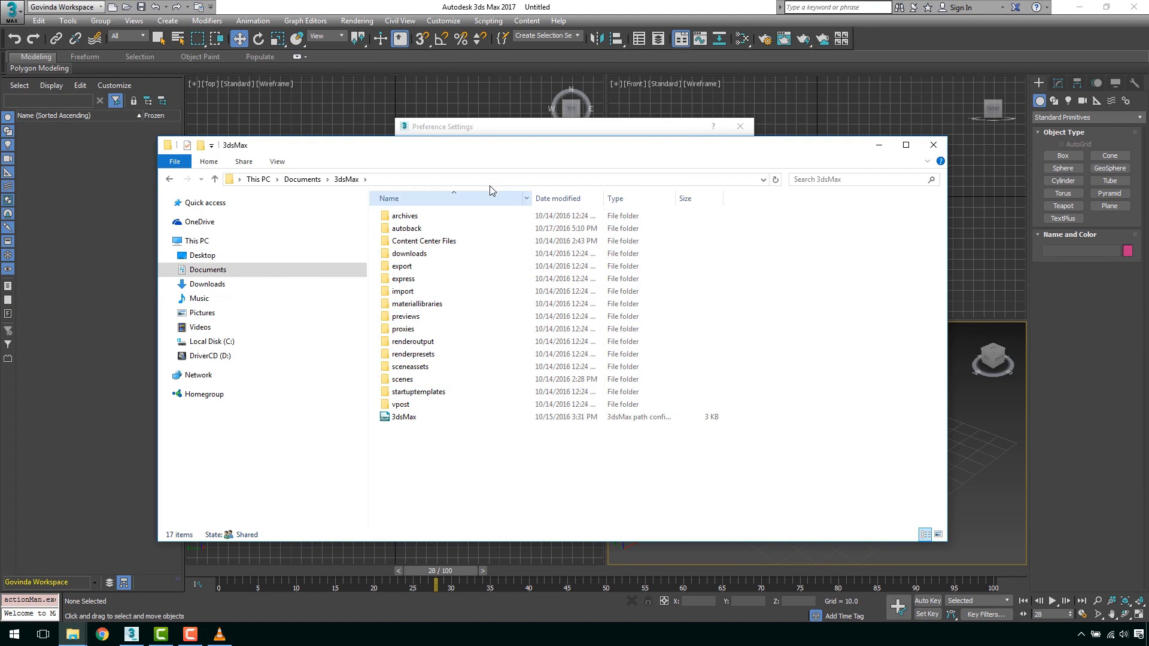
pyautogui.moveTo(533, 194); pyautogui.dragTo(644, 193)
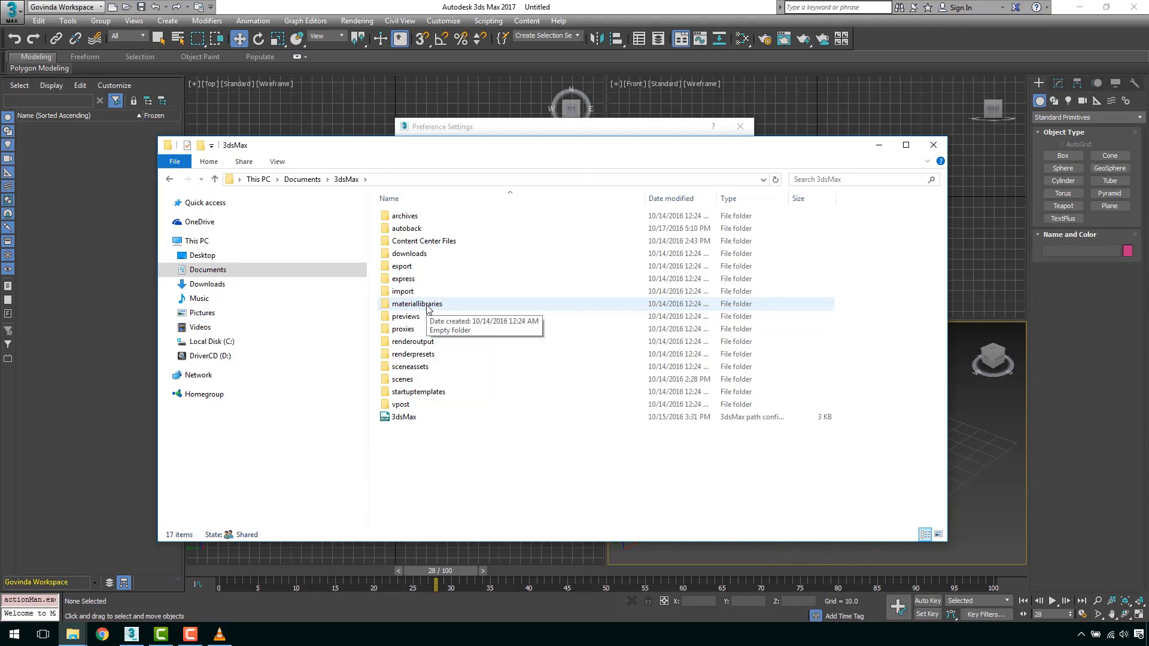
# Step: Look into the sceneassets and autoback folders, and return to the 3ds Max preferences
pyautogui.doubleClick(418, 367)
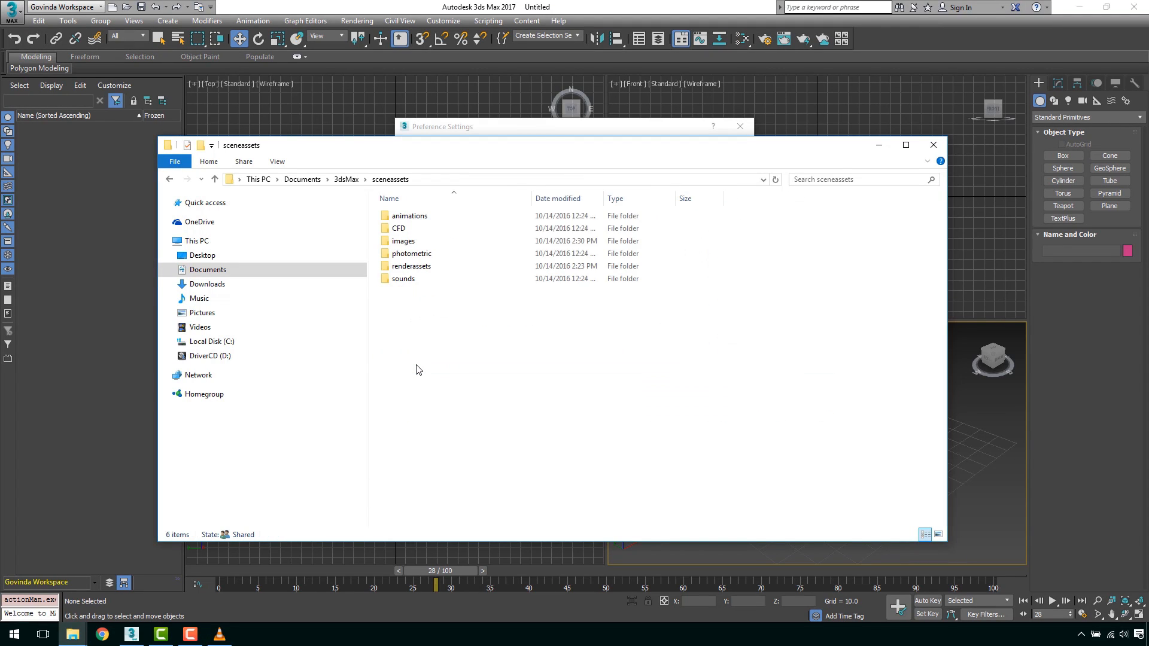
pyautogui.click(412, 242)
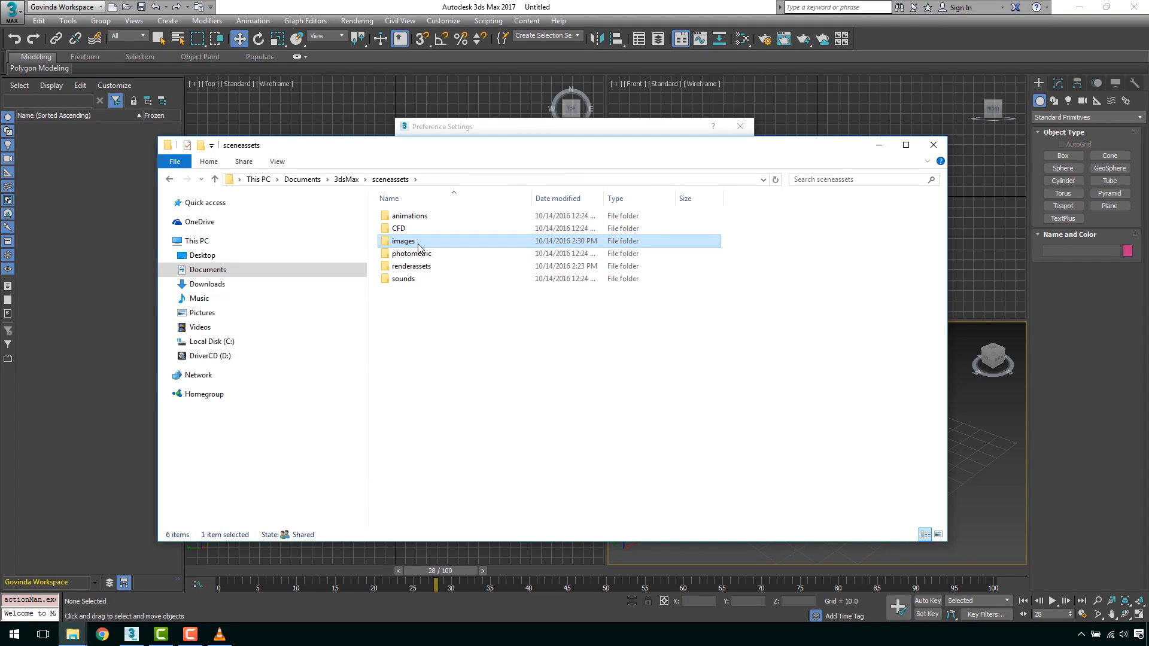
pyautogui.click(170, 182)
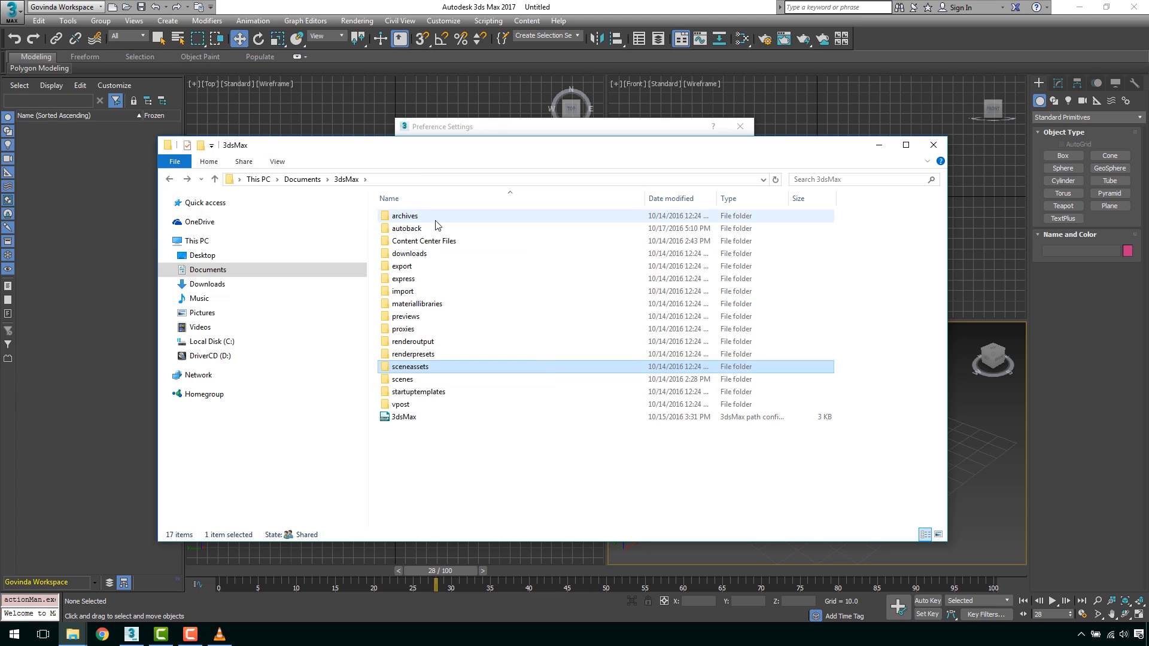
pyautogui.doubleClick(417, 230)
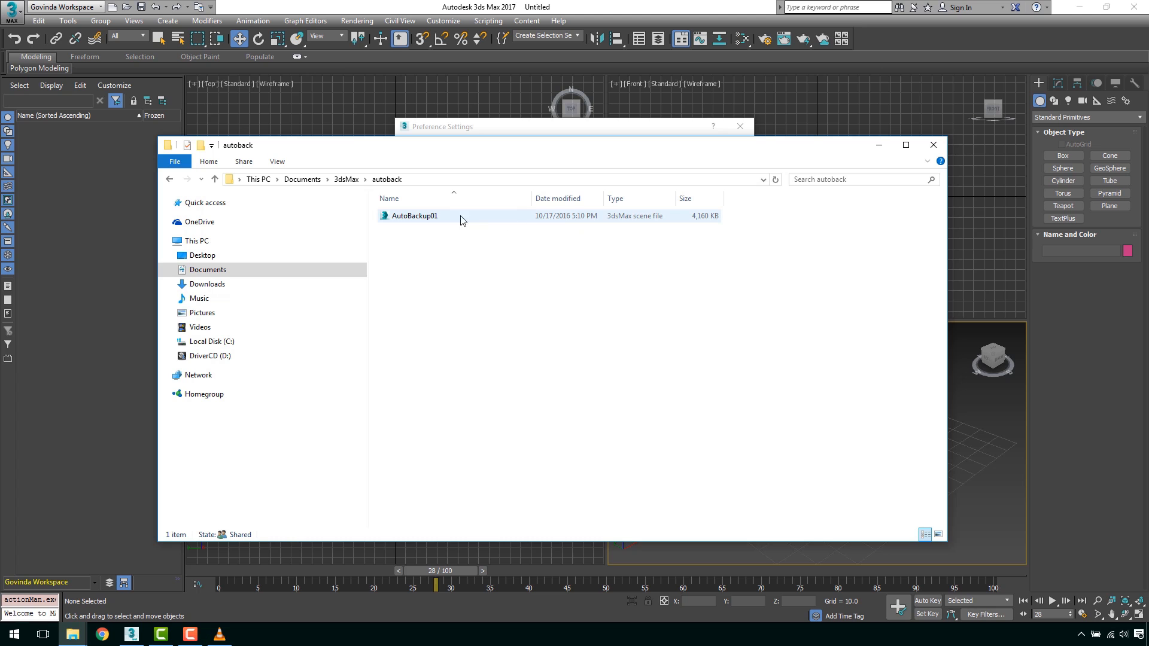
pyautogui.click(480, 133)
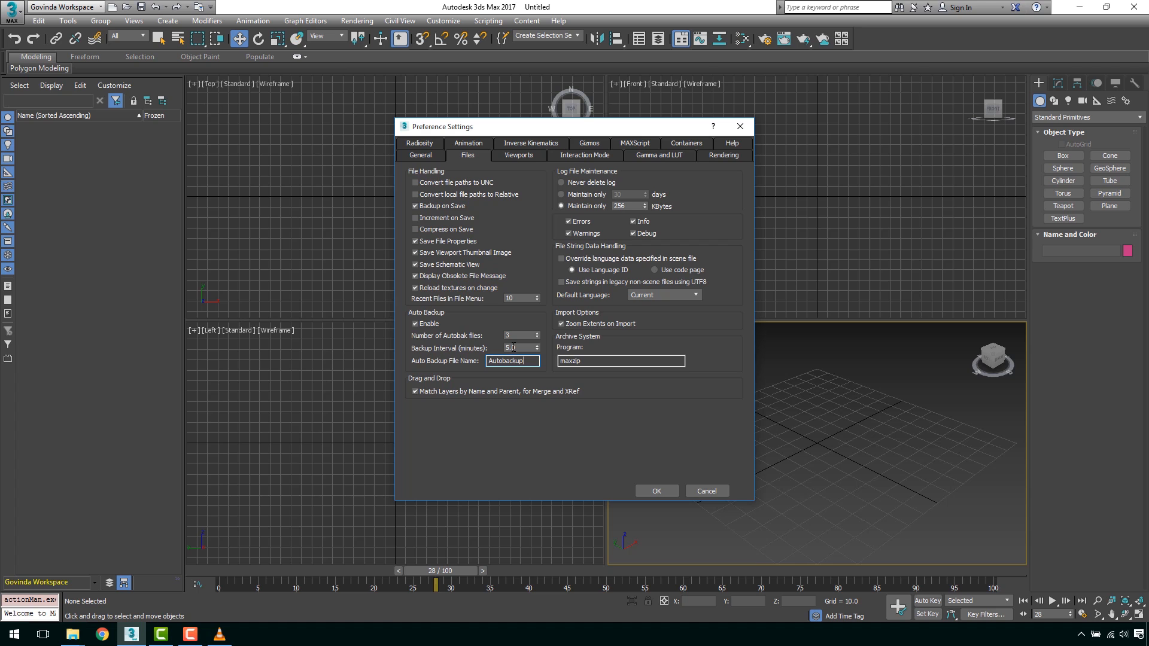
# Step: Set the auto backup interval to 20 minutes
pyautogui.moveTo(522, 348); pyautogui.dragTo(466, 344)
pyautogui.write('20')
pyautogui.moveTo(515, 348); pyautogui.dragTo(491, 343)
# Step: Look through the viewport preferences, toggle Gamma/LUT correction off and back on, and accept the preferences
pyautogui.click(537, 156)
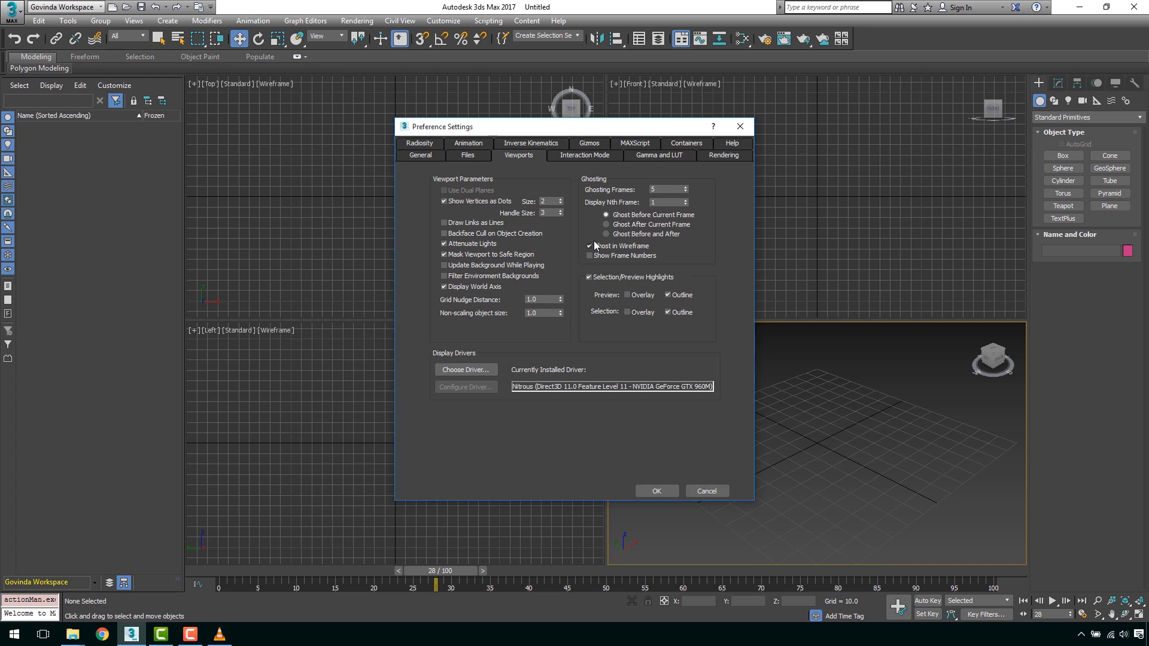
pyautogui.click(666, 158)
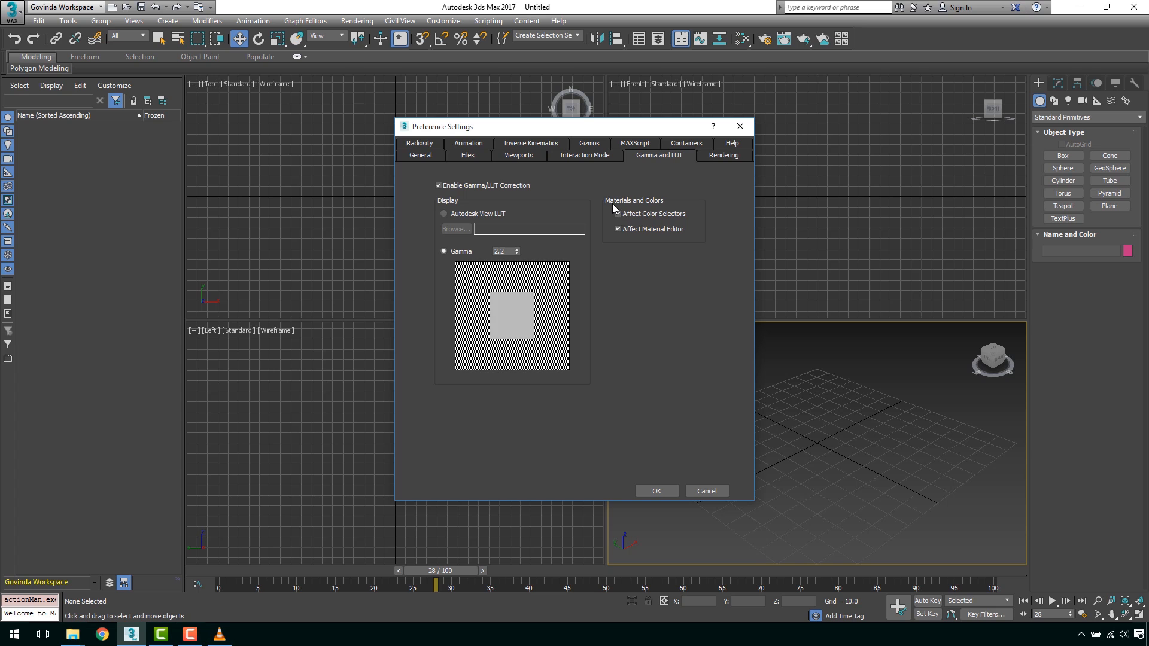
pyautogui.click(488, 186)
pyautogui.click(483, 187)
pyautogui.click(665, 495)
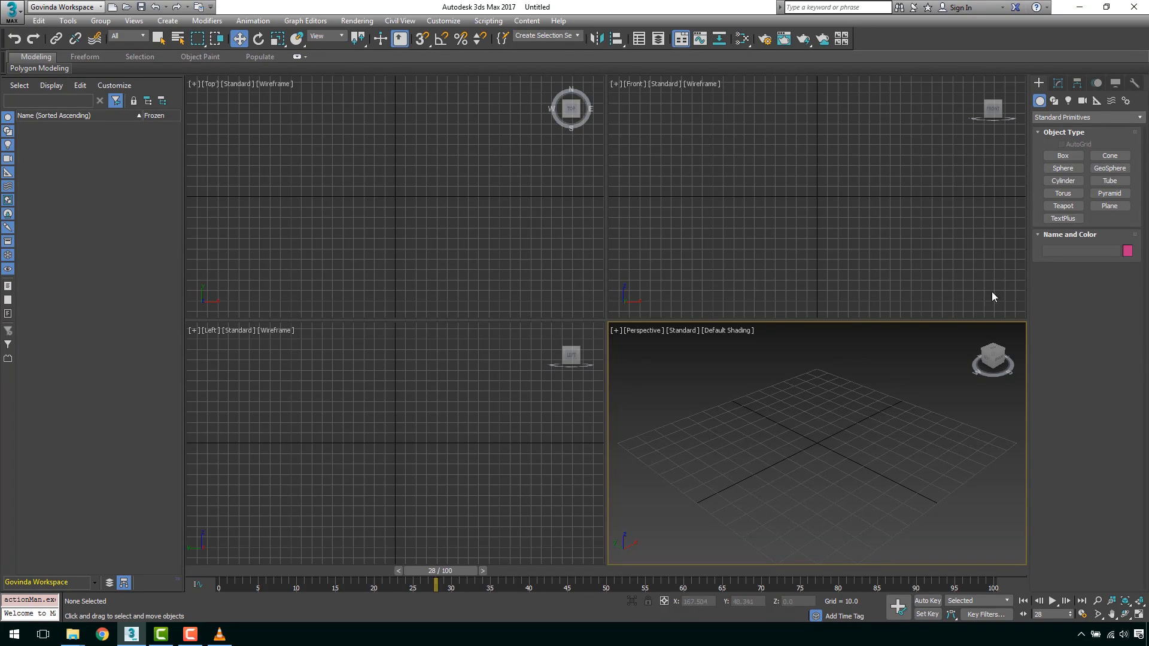
# Step: Create a box about 31 long, 42 wide and 37 high in the Perspective viewport
pyautogui.click(1063, 156)
pyautogui.moveTo(812, 406); pyautogui.dragTo(794, 454)
pyautogui.click(787, 390)
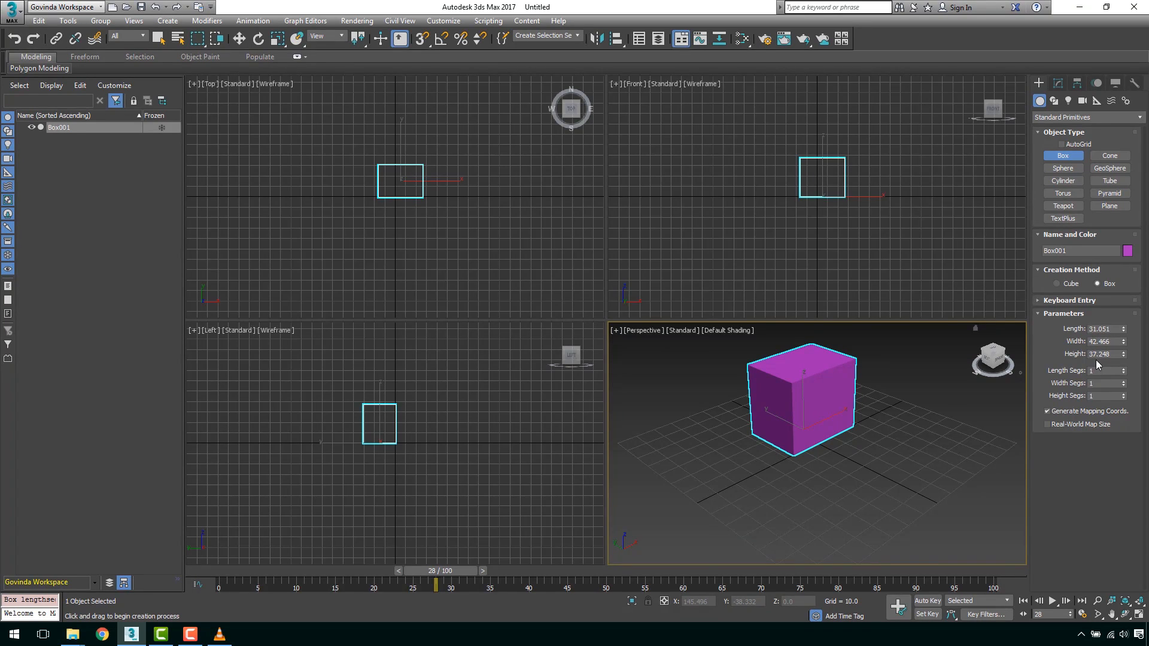
# Step: Enlarge the box to about 37.6 long, 64.1 wide and 70.8 high, and delete it
pyautogui.moveTo(1124, 331)
pyautogui.mouseDown()
pyautogui.moveTo(1123, 320)
pyautogui.moveTo(1124, 335)
pyautogui.mouseUp()
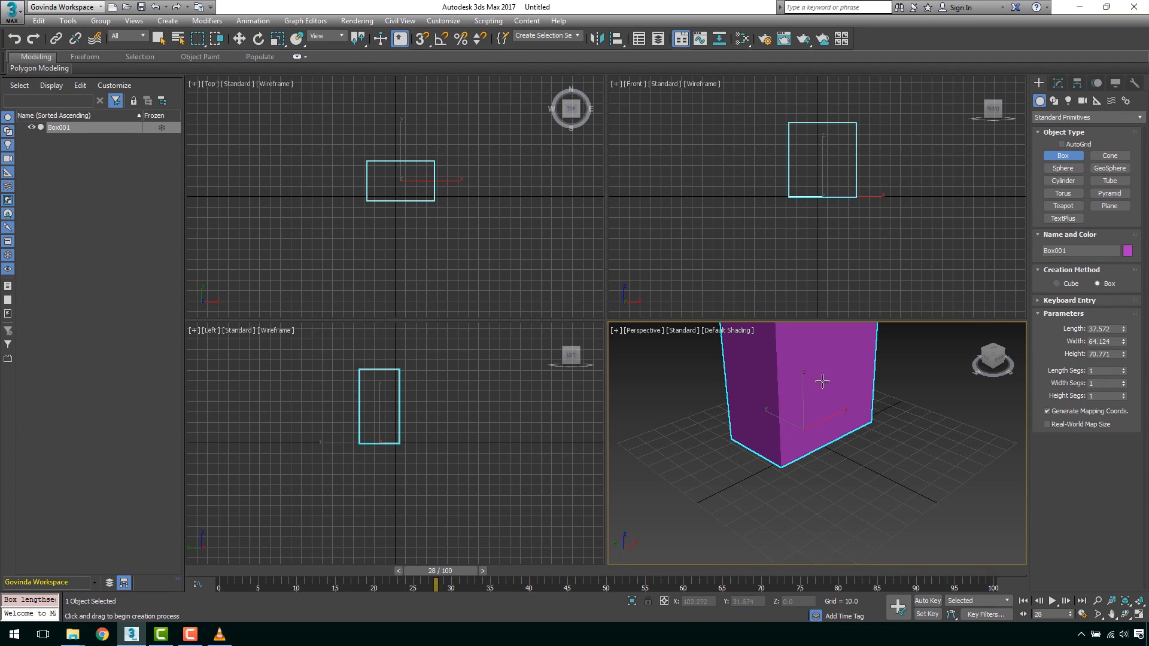
pyautogui.moveTo(808, 403); pyautogui.dragTo(823, 437, button='middle')
pyautogui.scroll(-2, 814, 422)
pyautogui.scroll(2, 826, 398)
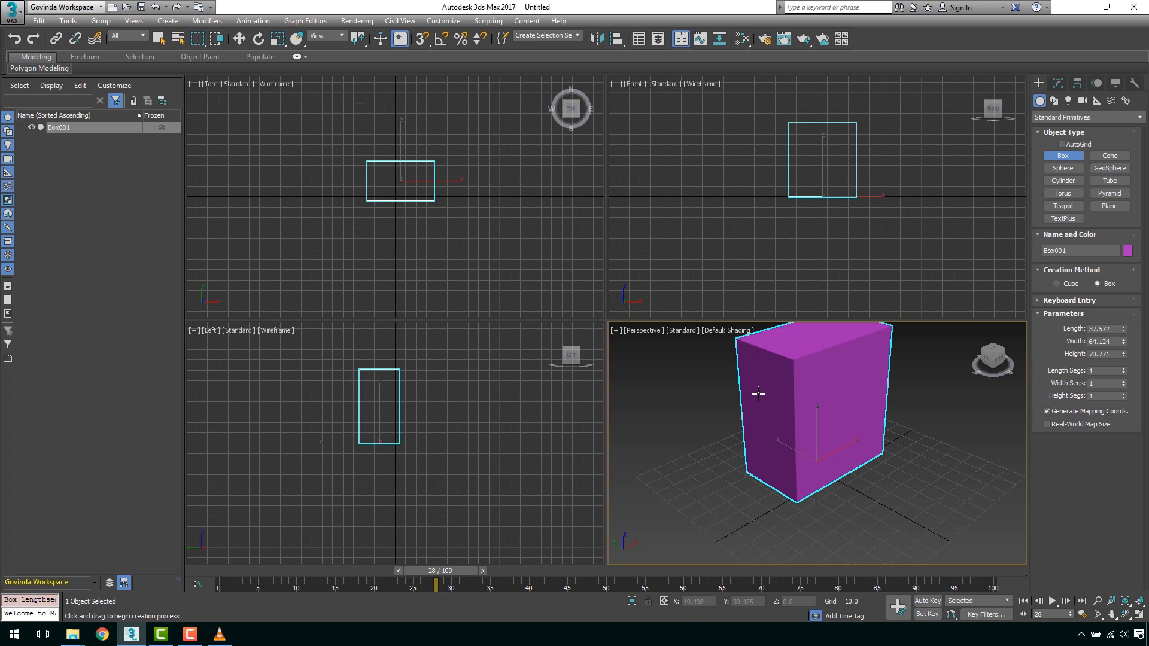
pyautogui.press('w')
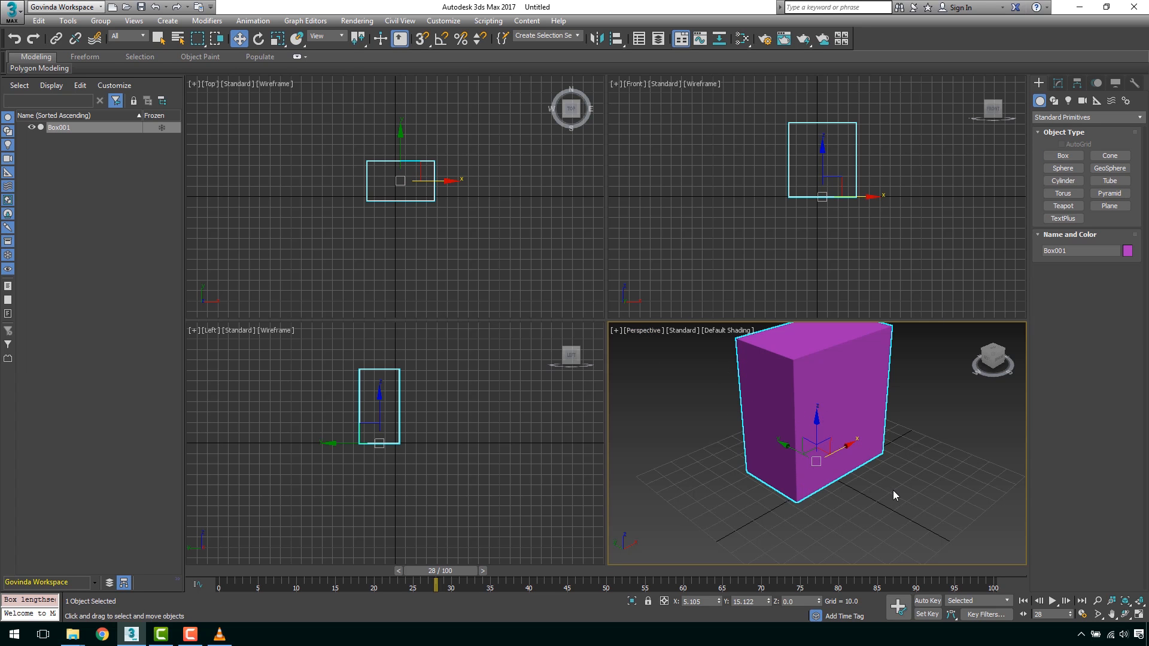
pyautogui.press('Delete')
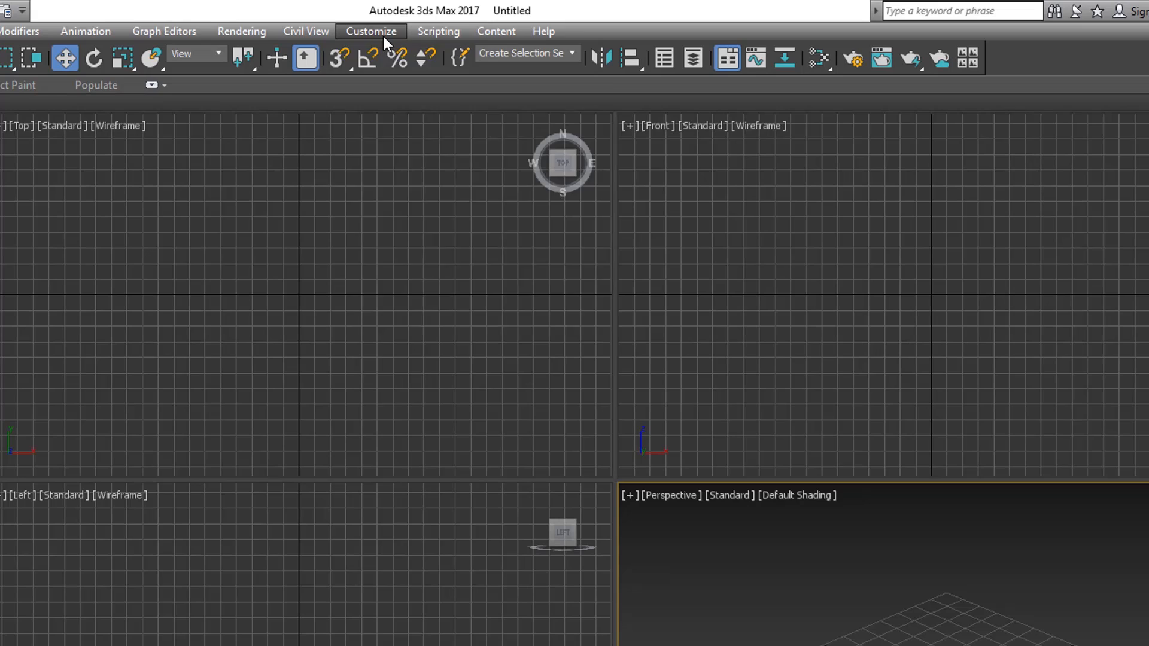
# Step: Set the display unit scale to Metric with Meters in the Units Setup
pyautogui.click(412, 28)
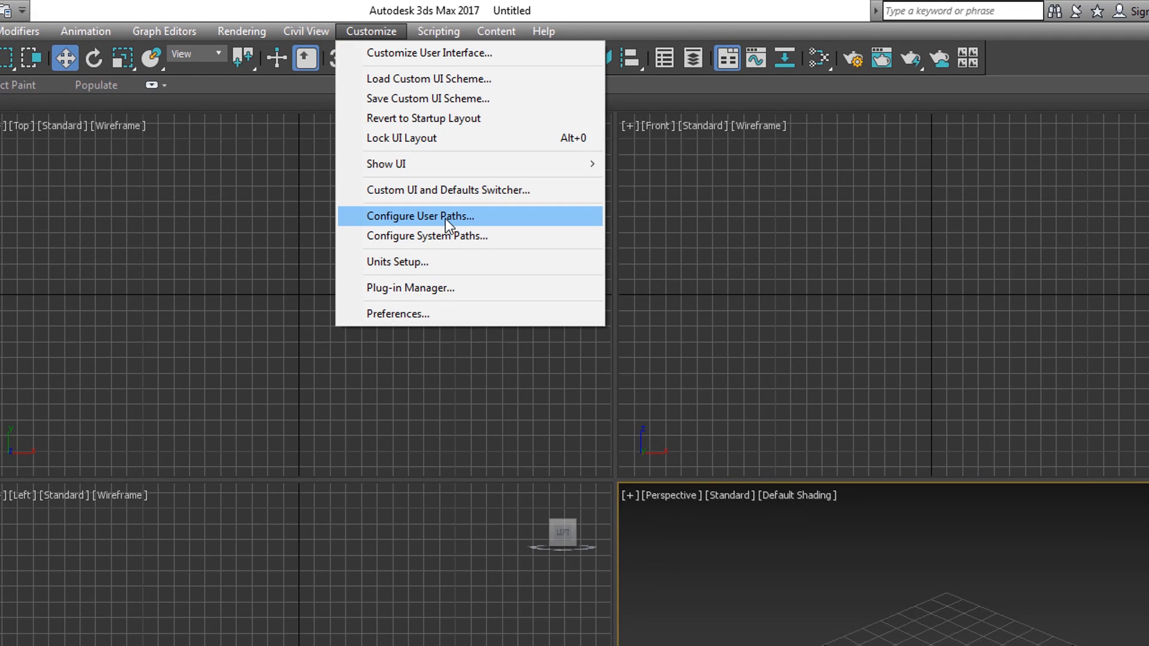
pyautogui.click(443, 271)
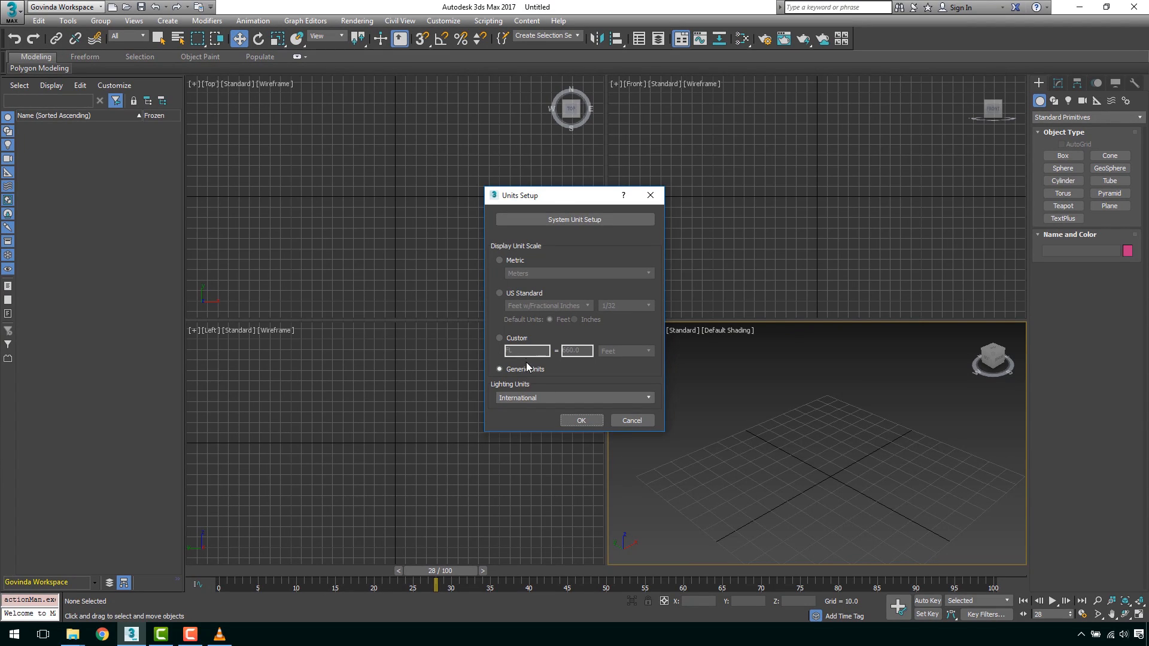
pyautogui.click(500, 293)
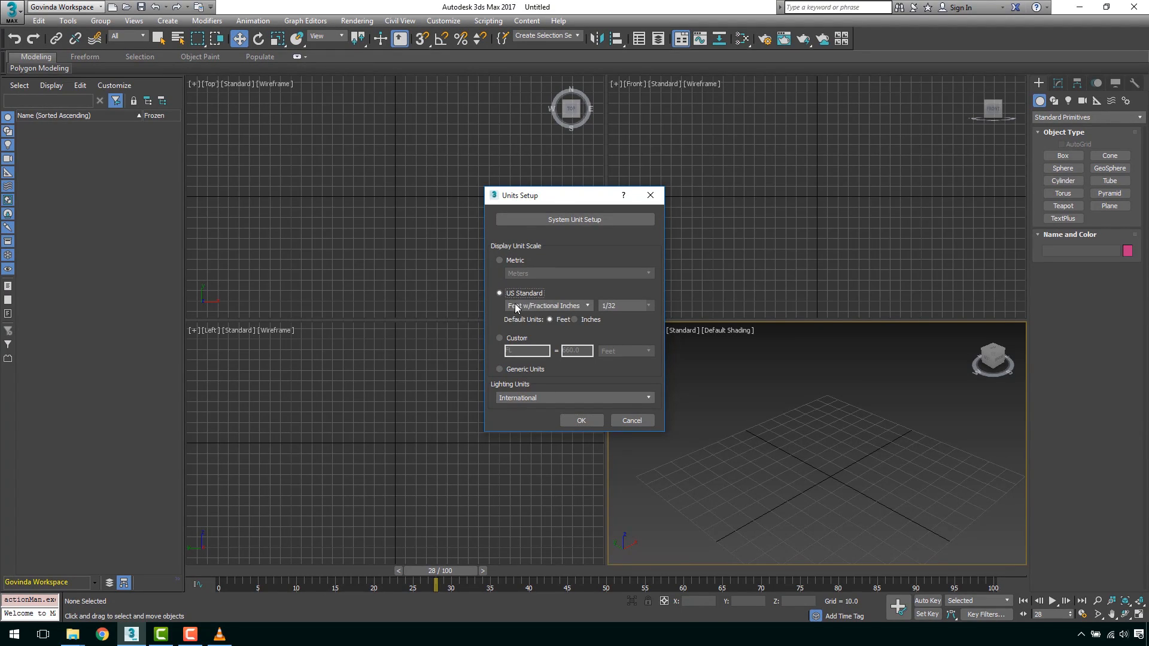
pyautogui.click(501, 260)
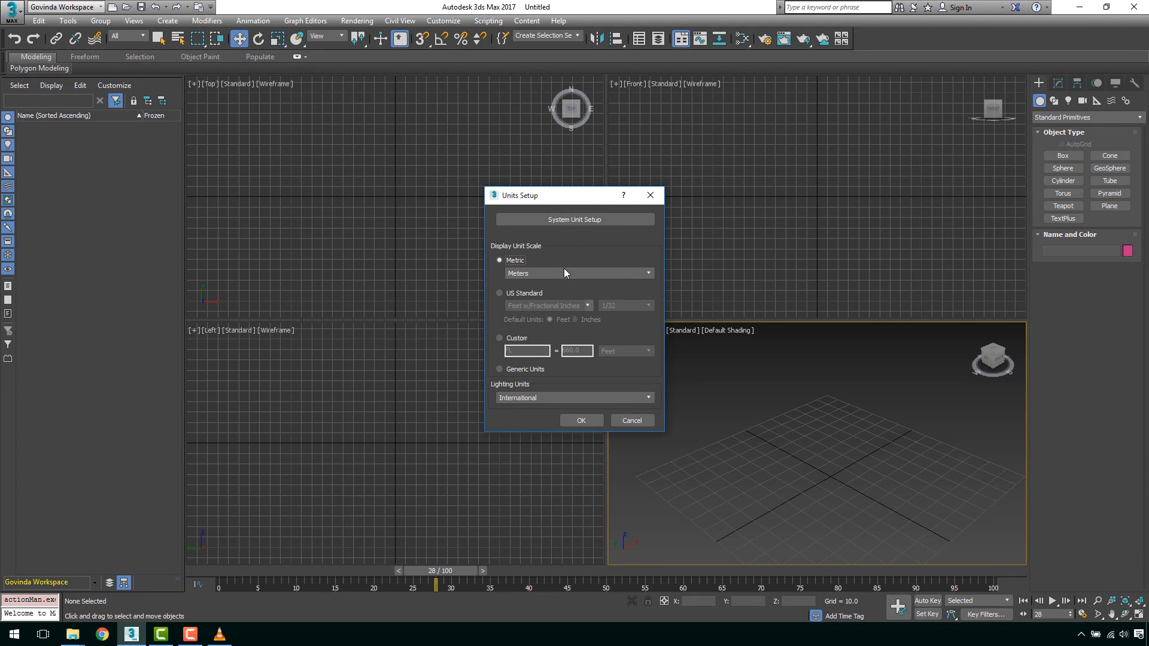
pyautogui.click(563, 274)
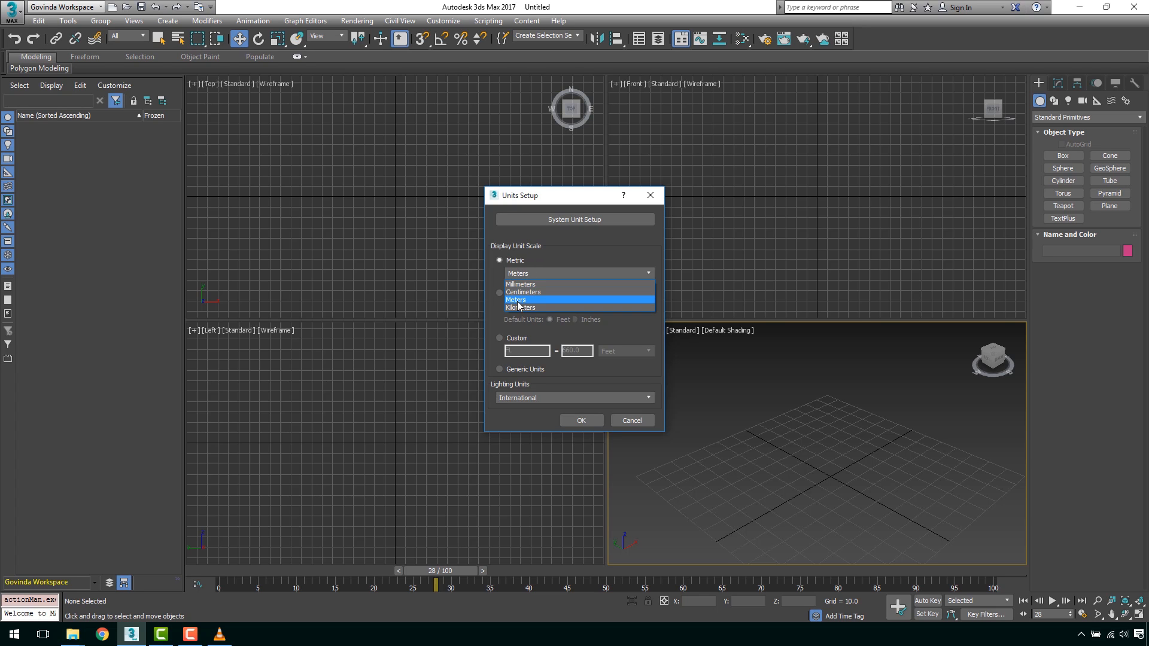
pyautogui.click(518, 301)
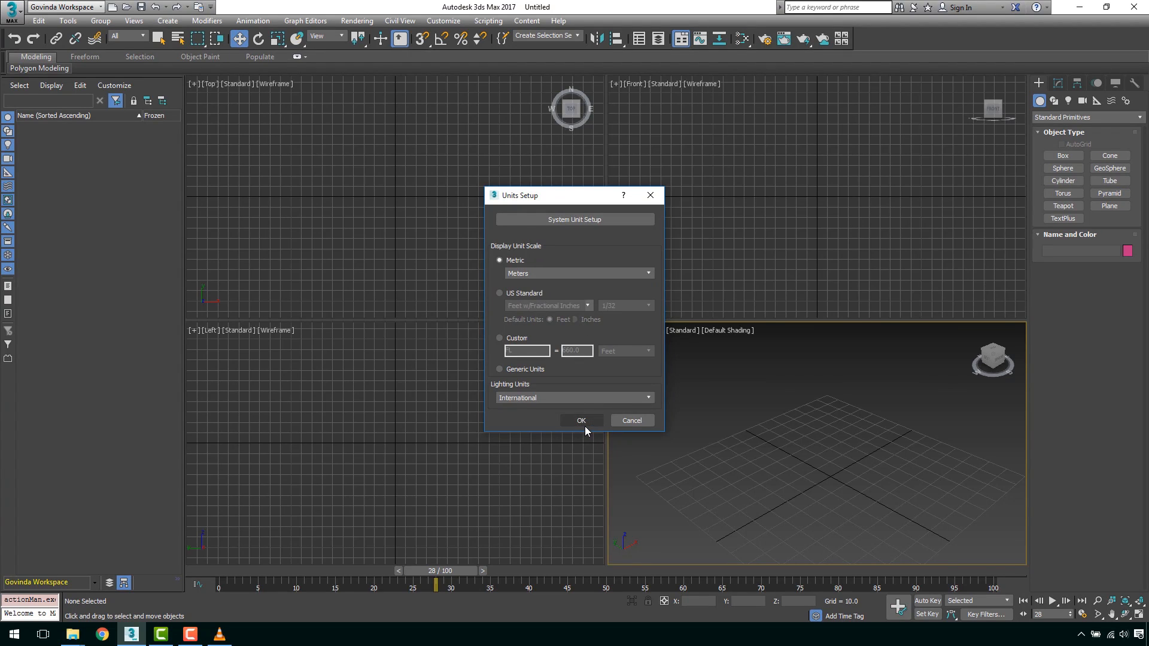
# Step: Accept the system unit scale of 1 unit = 1.0 inches and confirm the units setup
pyautogui.click(580, 221)
pyautogui.moveTo(575, 238); pyautogui.dragTo(764, 202)
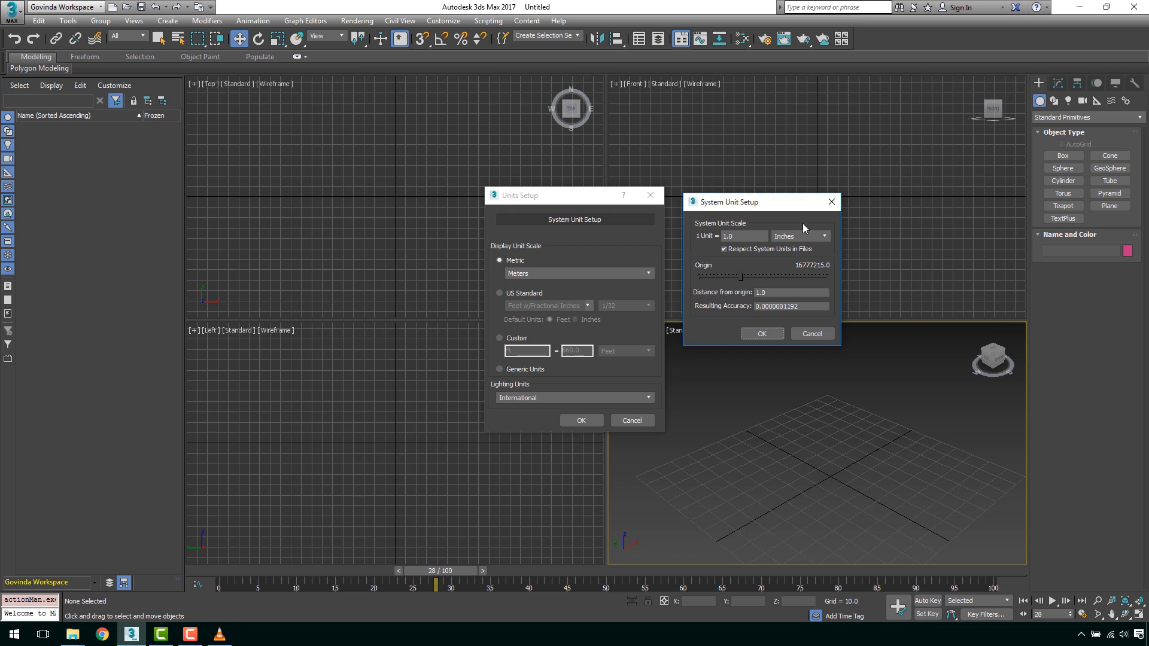
pyautogui.click(769, 336)
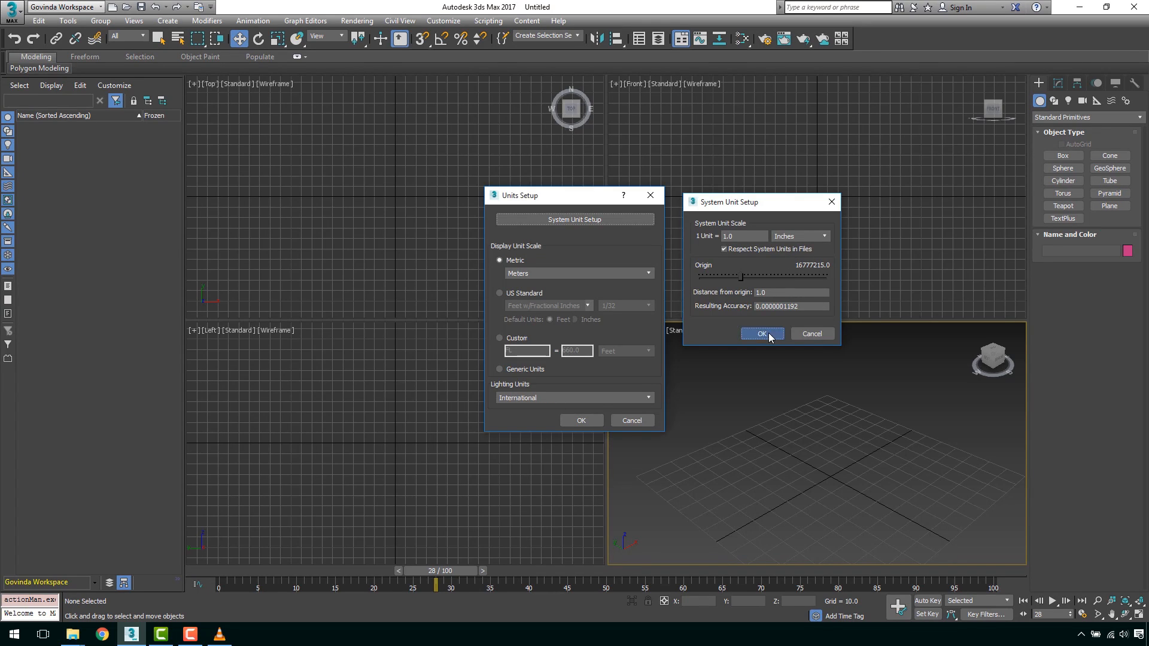
pyautogui.click(585, 423)
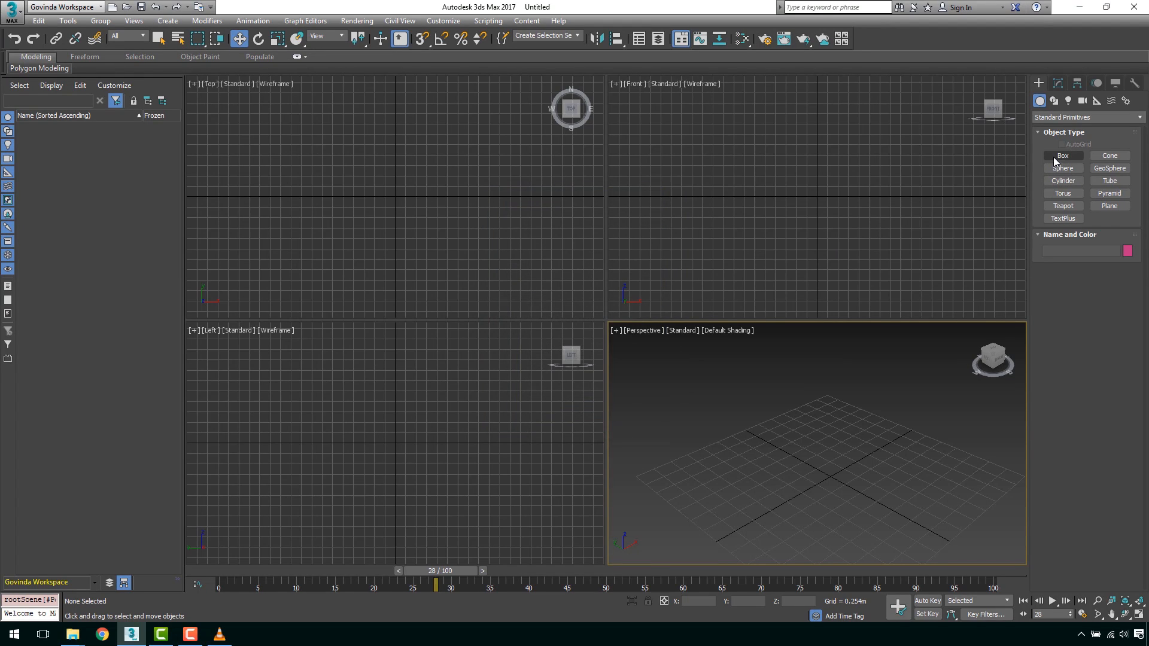
# Step: Create a box about 1.1 m long, 1.3 m wide and 1.3 m high in the Perspective viewport
pyautogui.click(1056, 158)
pyautogui.moveTo(821, 411); pyautogui.dragTo(811, 469)
pyautogui.click(810, 388)
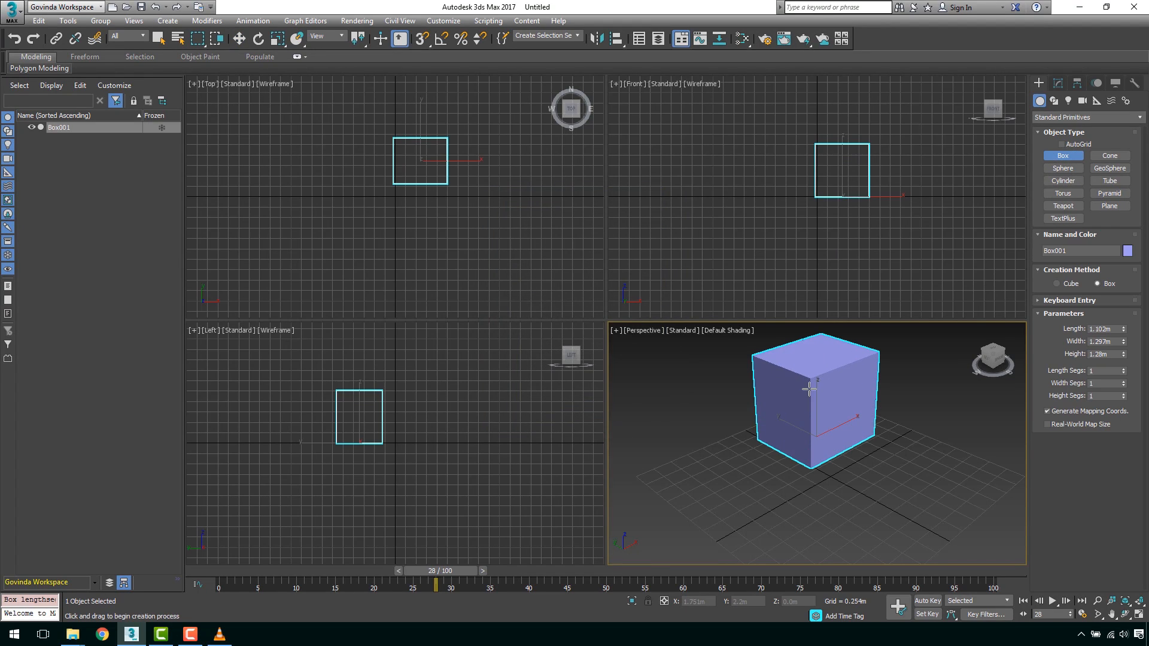
# Step: Check the box's dimension units in its length and height parameters, and delete the box
pyautogui.moveTo(1112, 330); pyautogui.dragTo(1047, 322)
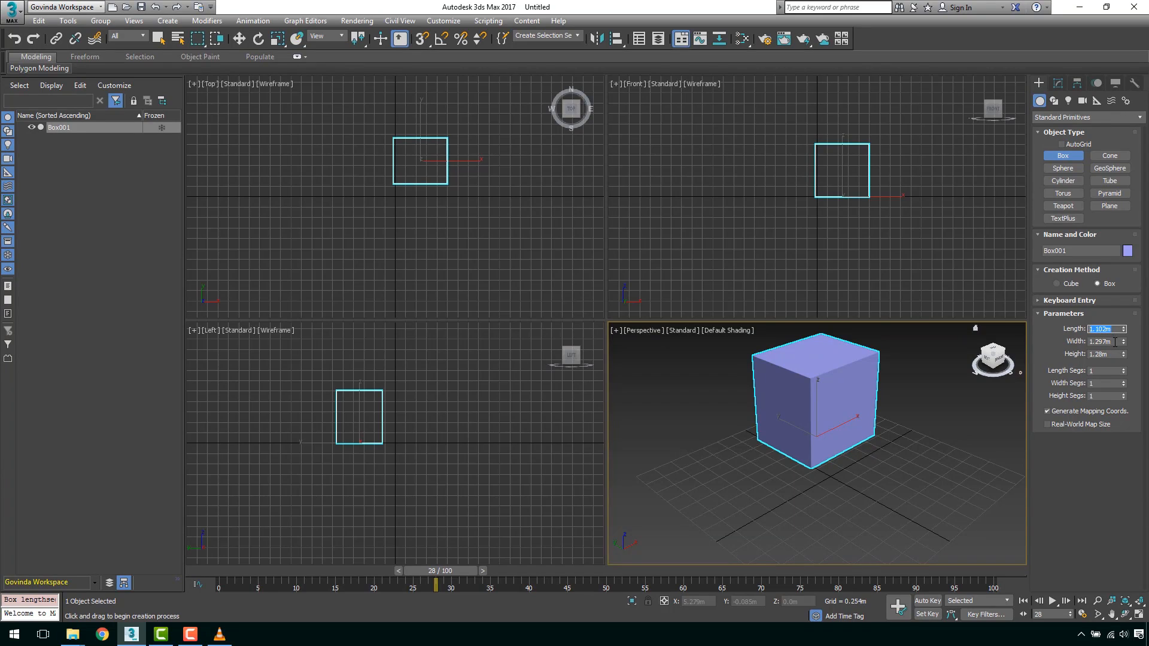
pyautogui.click(1111, 354)
pyautogui.click(1106, 330)
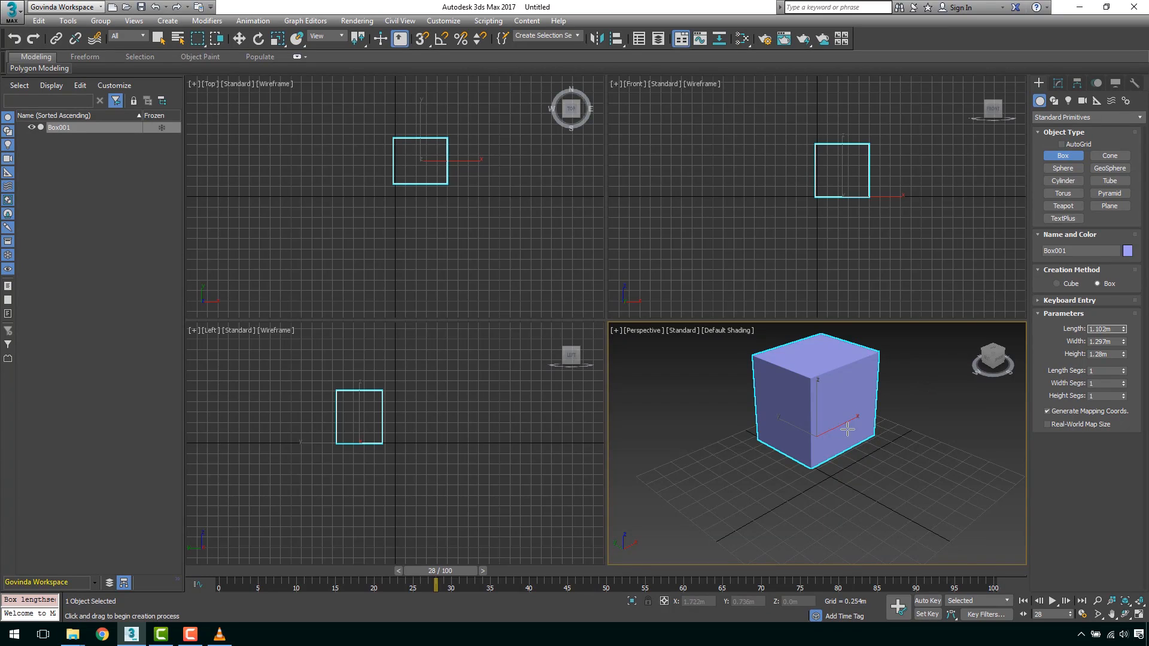
pyautogui.press('w')
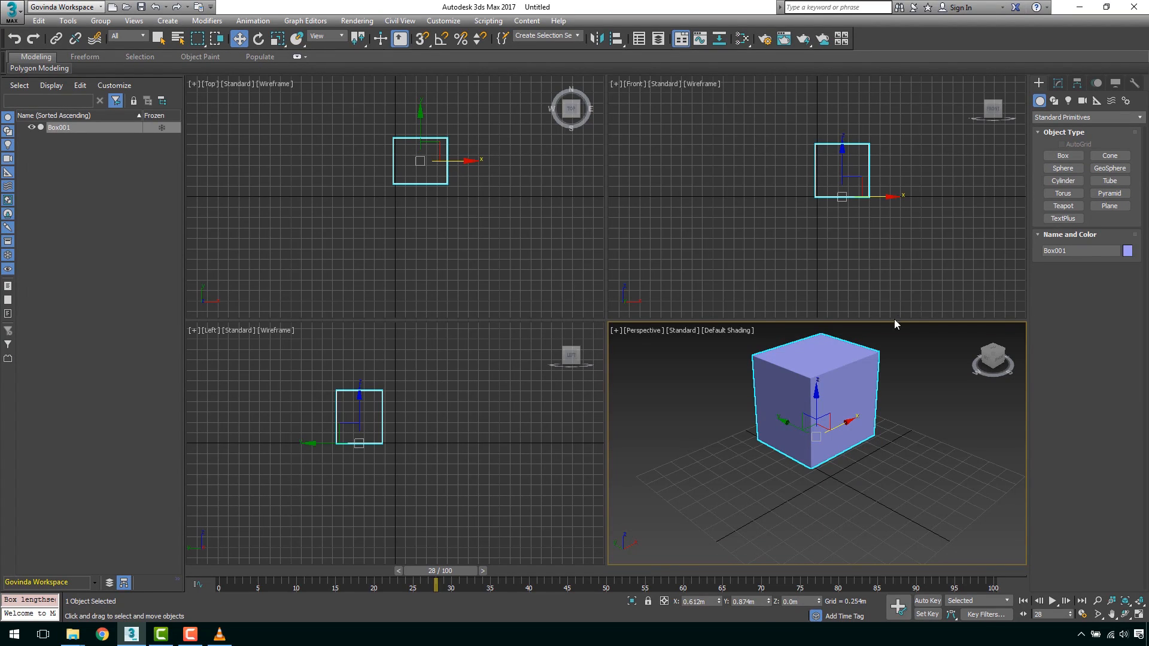
pyautogui.press('Delete')
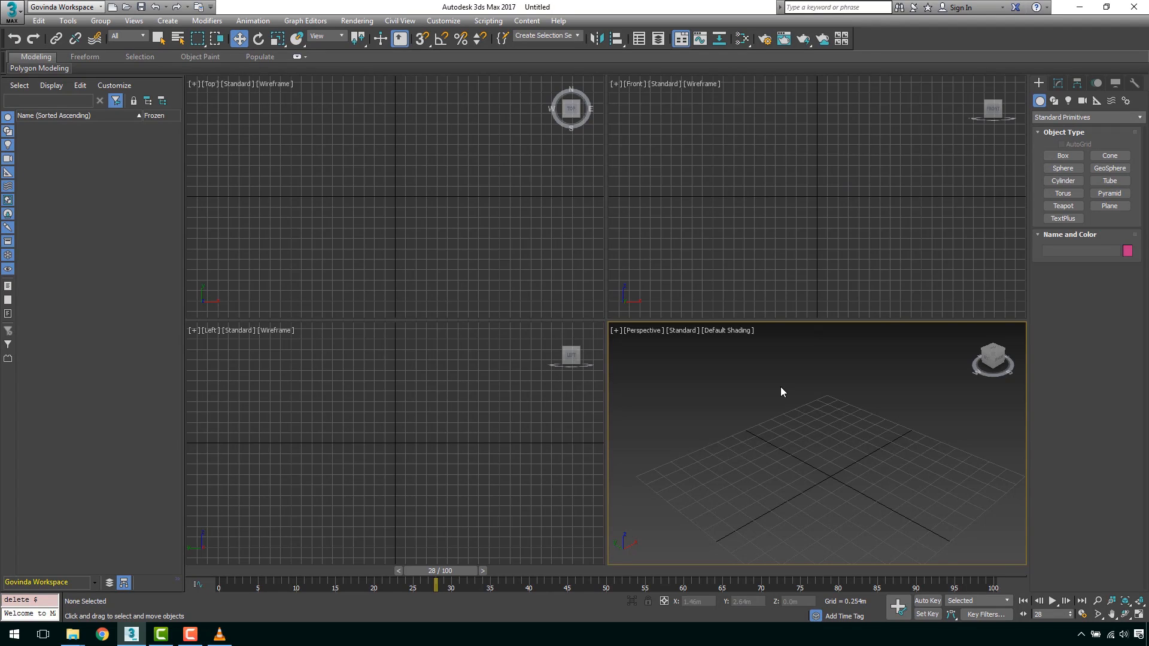